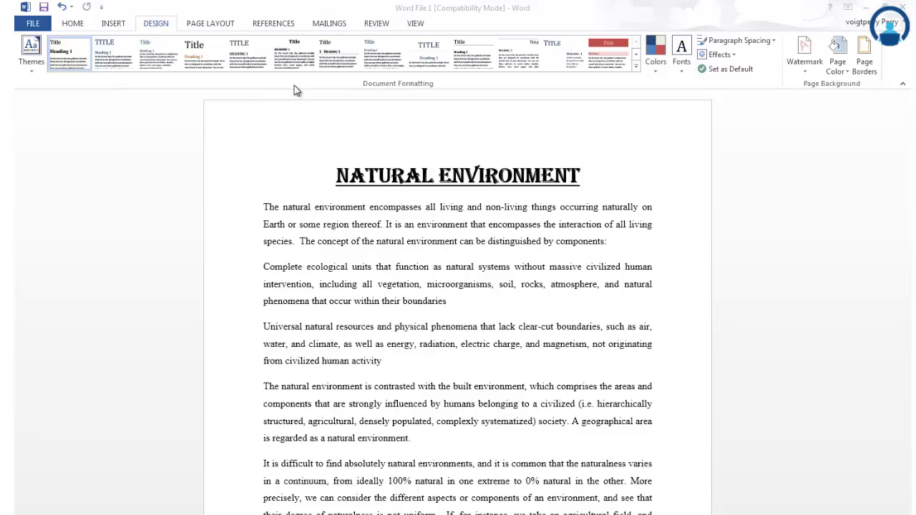
Add the CONFIDENTIAL 1 diagonal text watermark from the Design tab's Watermark gallery.
left_click(803, 67)
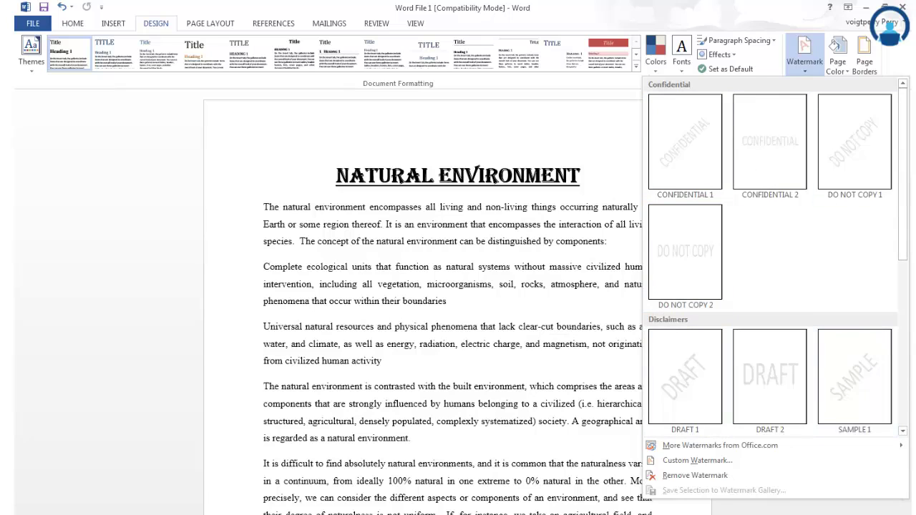
left_click_drag(908, 161, 908, 128)
left_click(698, 157)
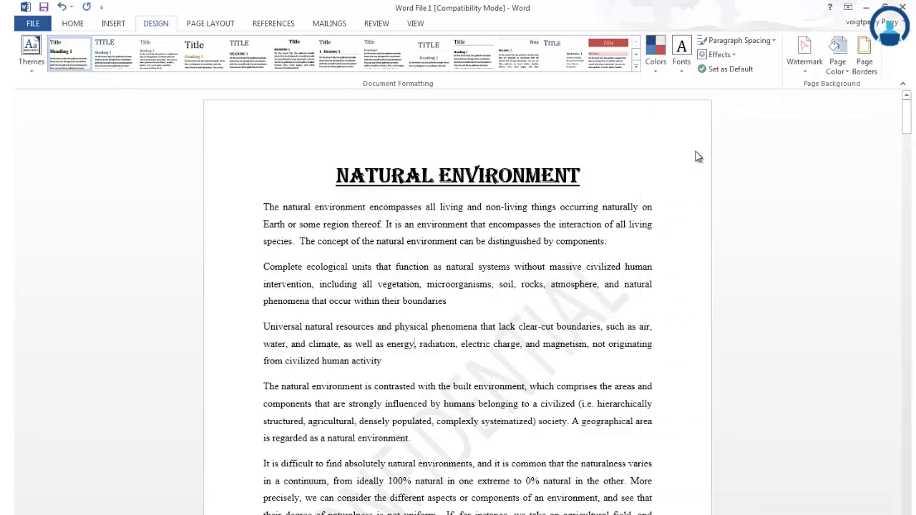
scroll(533, 369, "down", 2)
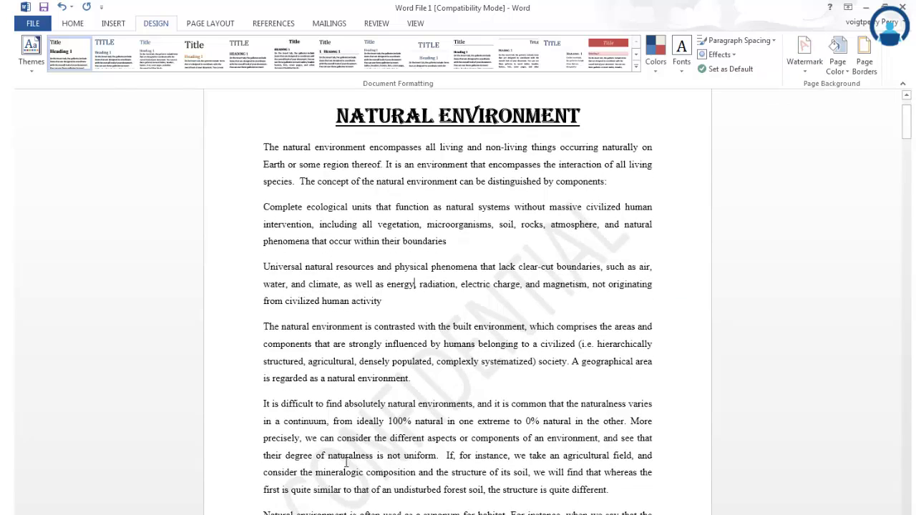
scroll(611, 292, "down", 15)
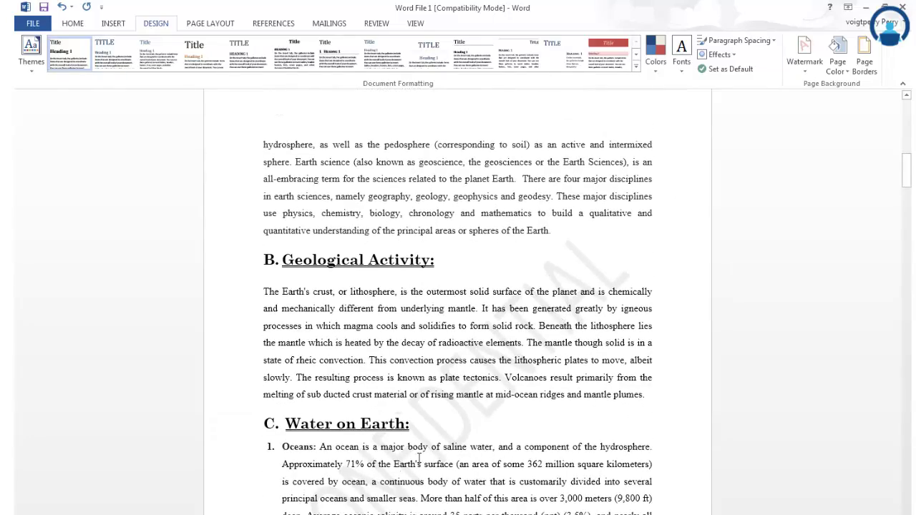
scroll(555, 351, "up", 15)
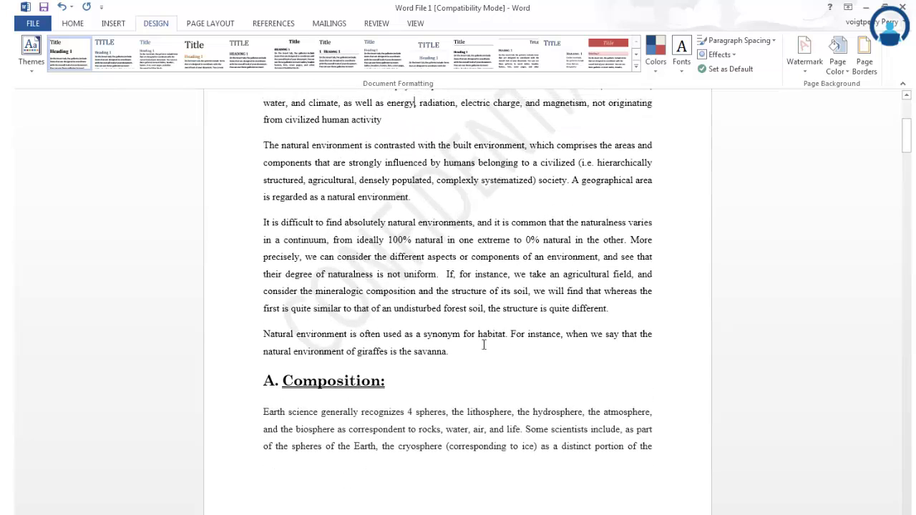
scroll(479, 269, "up", 1)
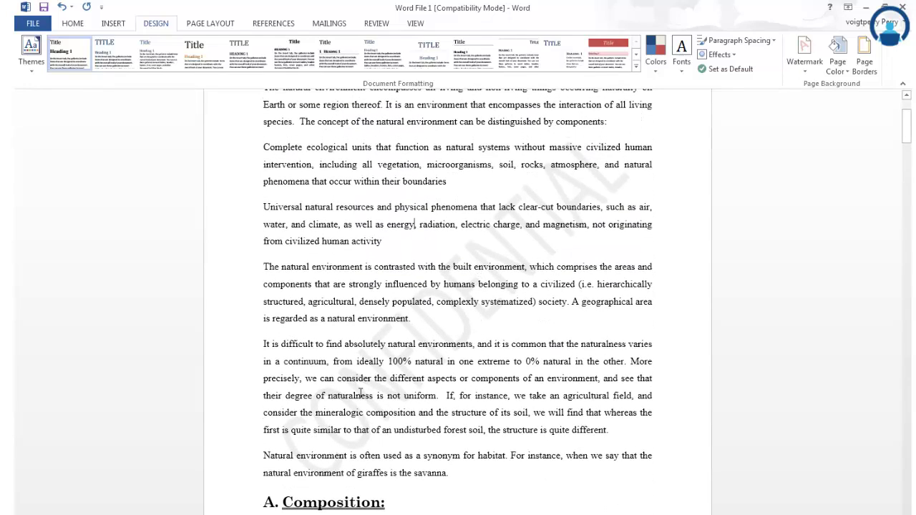
scroll(475, 336, "up", 3)
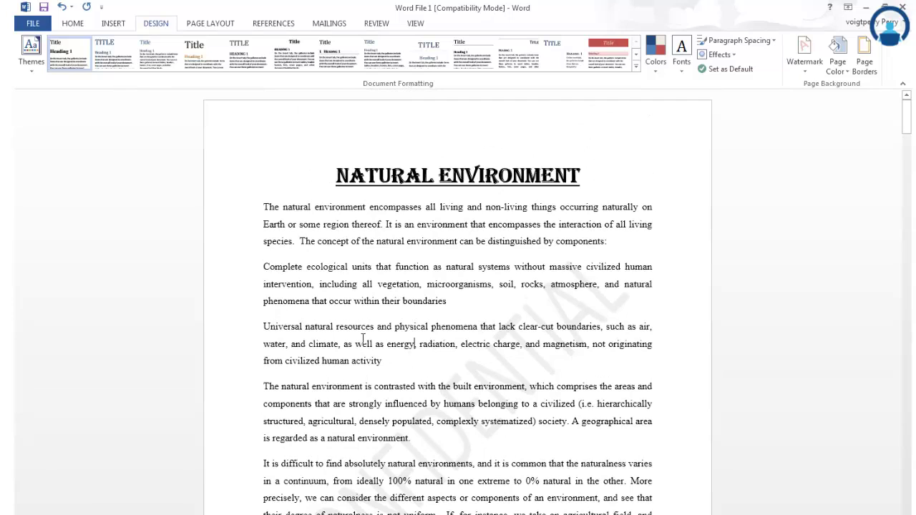
In the Printed Watermark dialog, browse the preset texts, keep CONFIDENTIAL, then leave the text option.
left_click(813, 68)
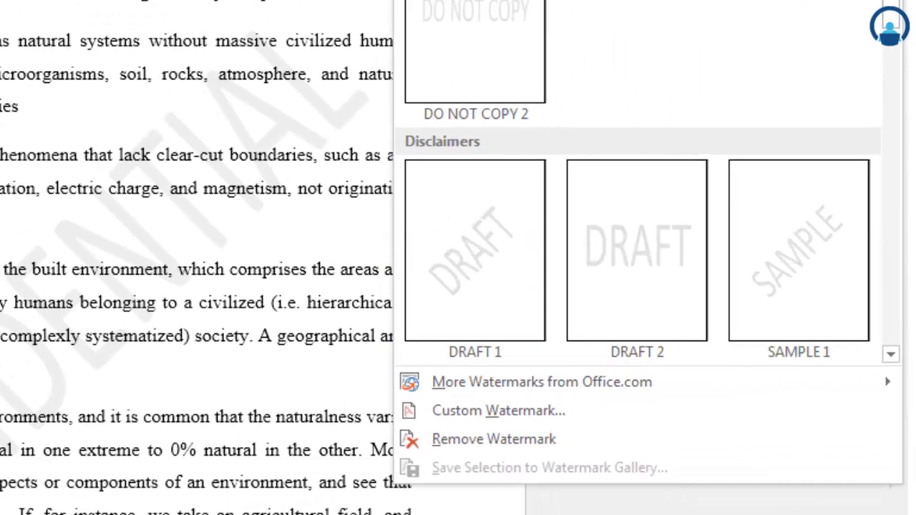
left_click(482, 415)
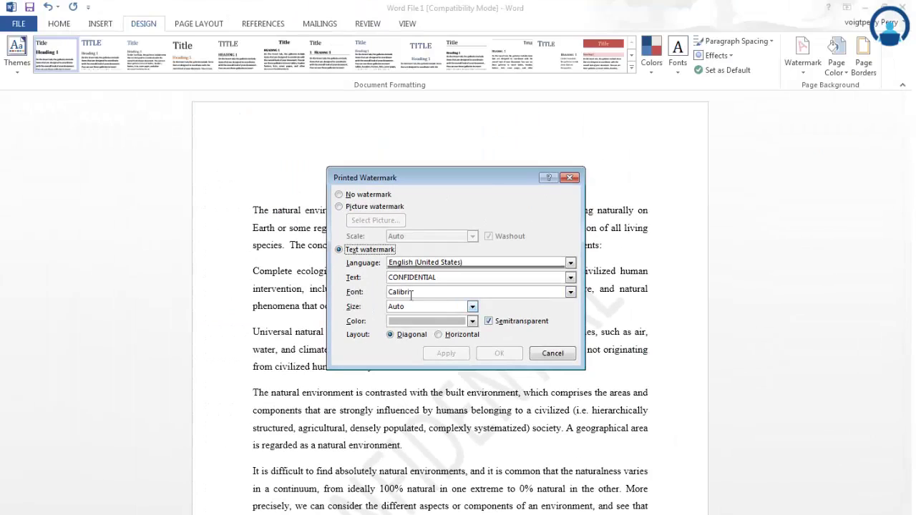
left_click(571, 278)
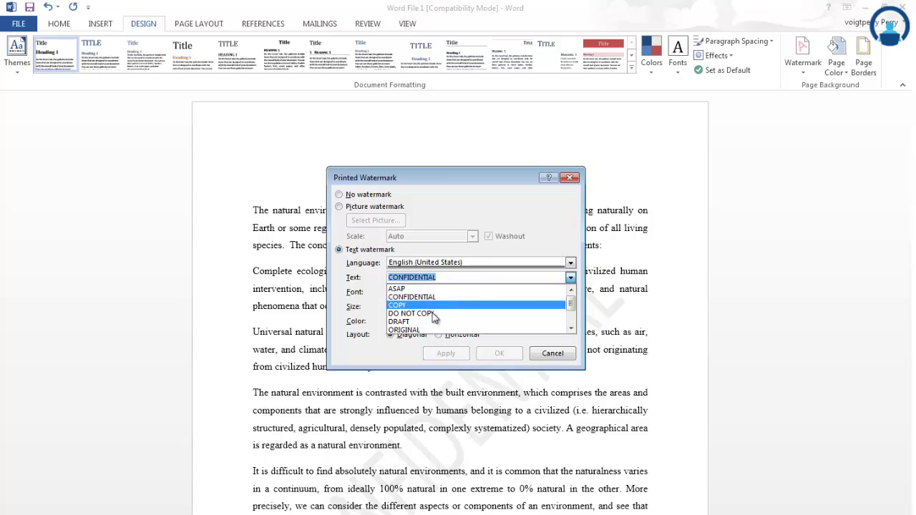
scroll(431, 324, "down", 1)
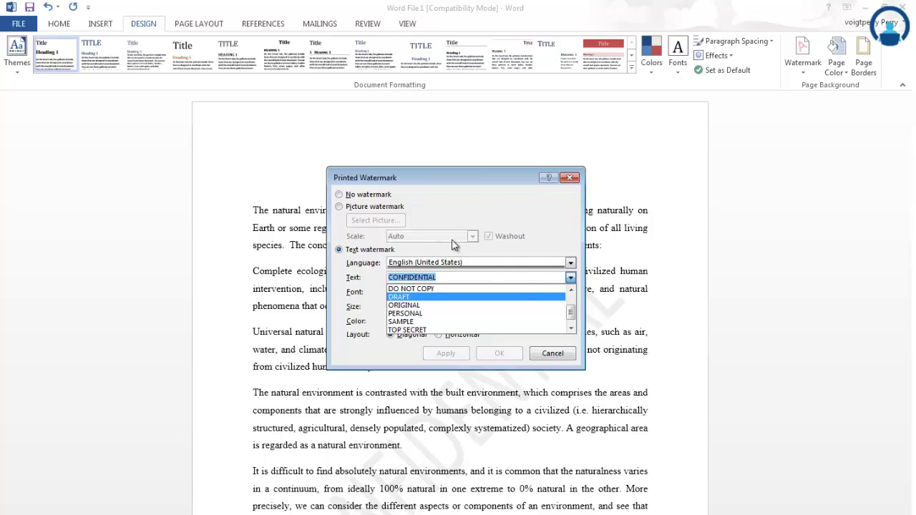
left_click(570, 278)
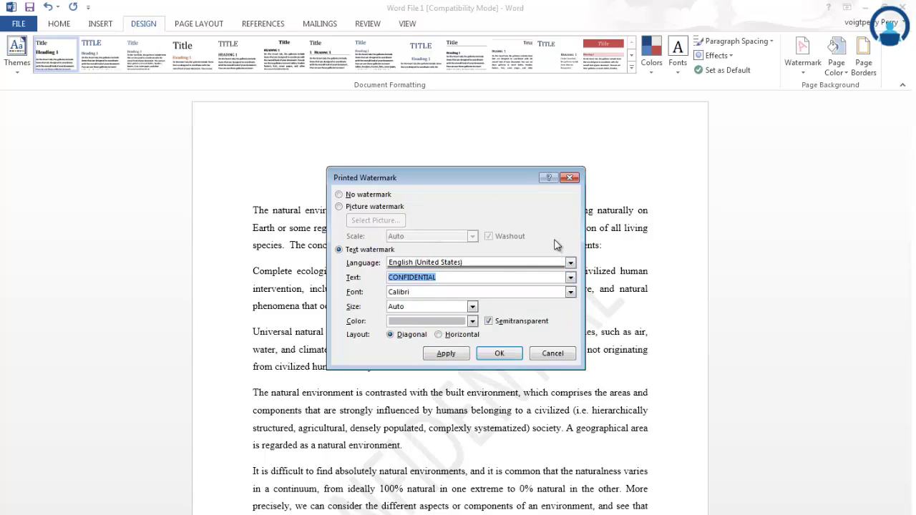
left_click(339, 196)
Set a picture watermark using industryhealthiermedica123_01 from Removable Disk (H:) > Neha > Image.
left_click(339, 207)
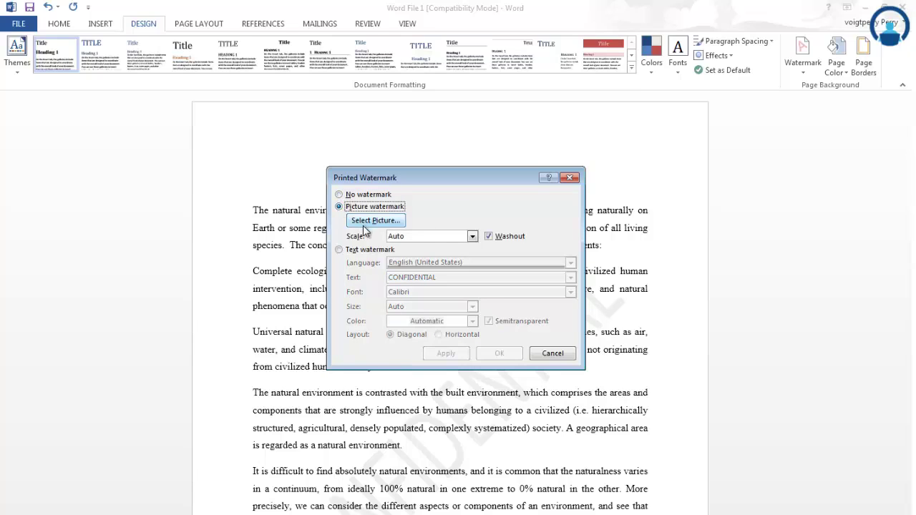
left_click(363, 221)
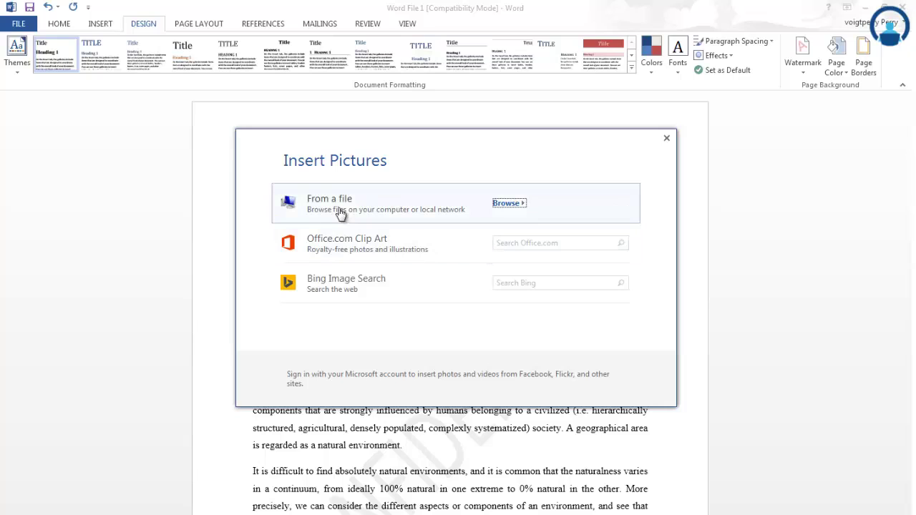
left_click(505, 204)
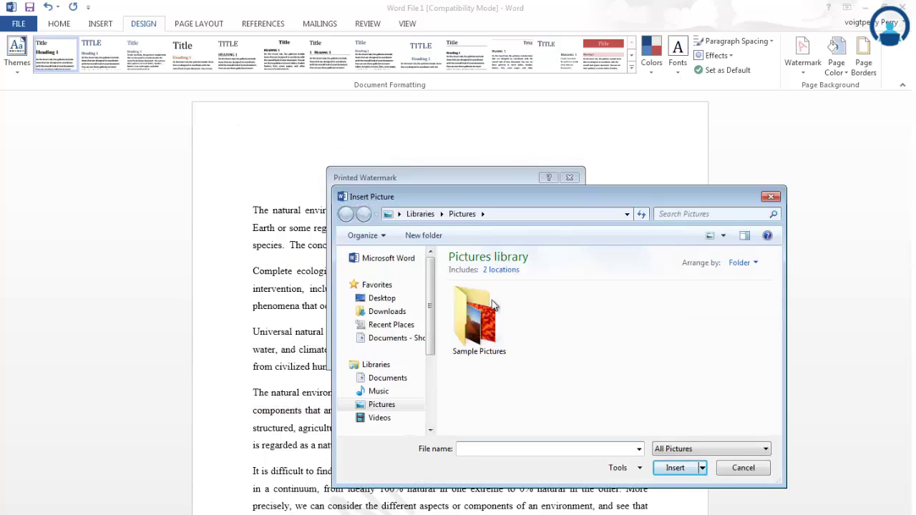
scroll(418, 428, "down", 3)
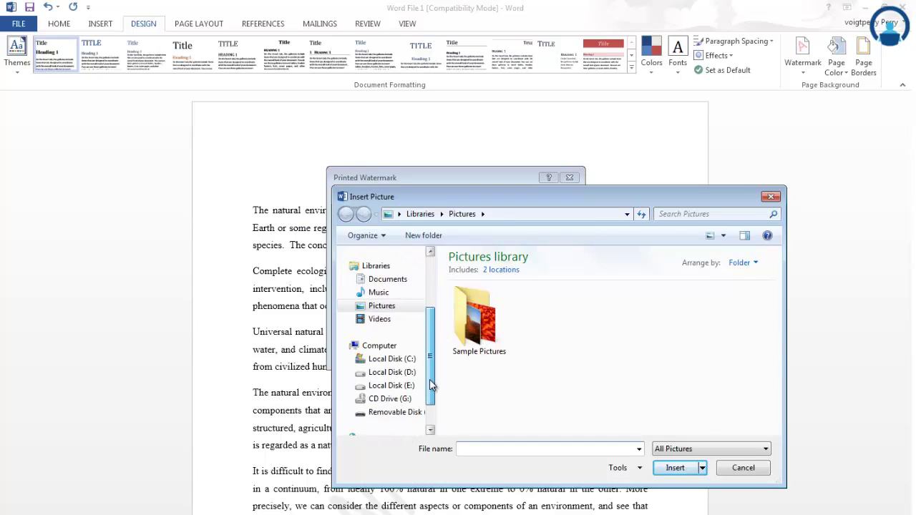
left_click(395, 413)
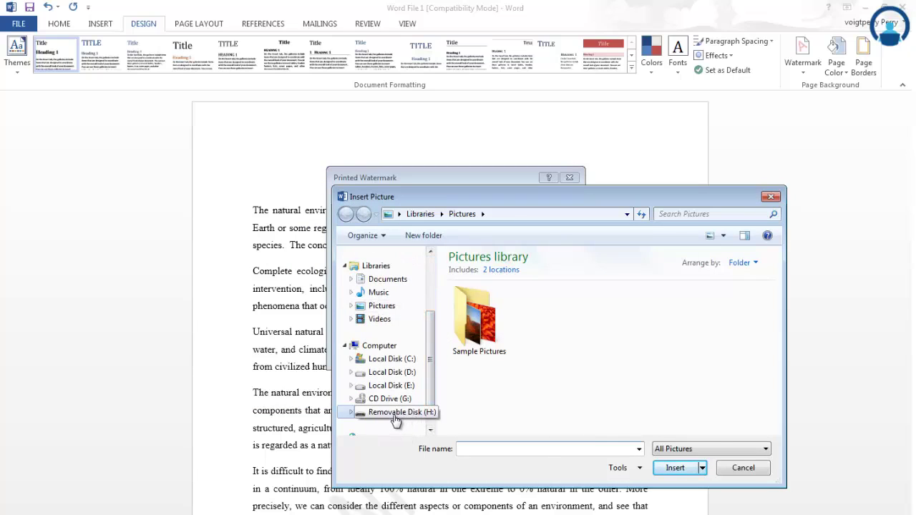
double_click(471, 300)
left_click(466, 275)
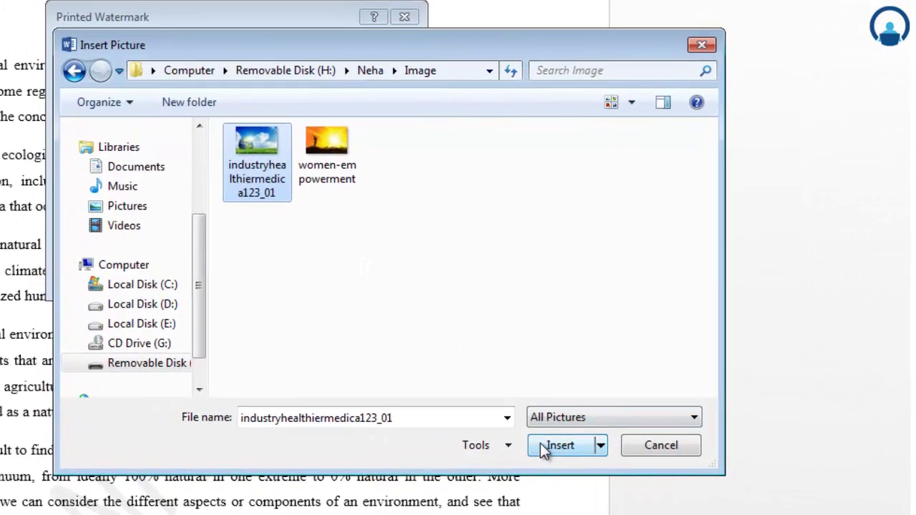
left_click(544, 449)
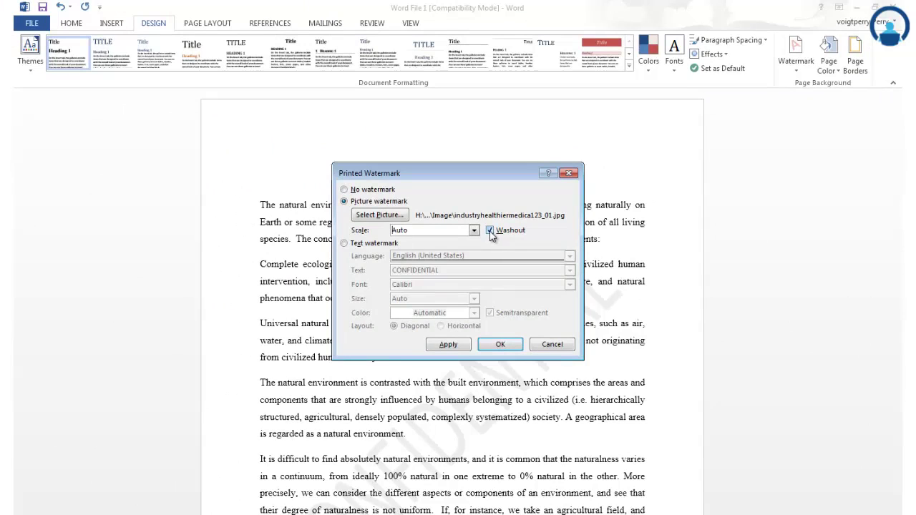
Apply the washed-out picture watermark and scroll through the pages to check it.
left_click(503, 345)
scroll(472, 323, "down", 3)
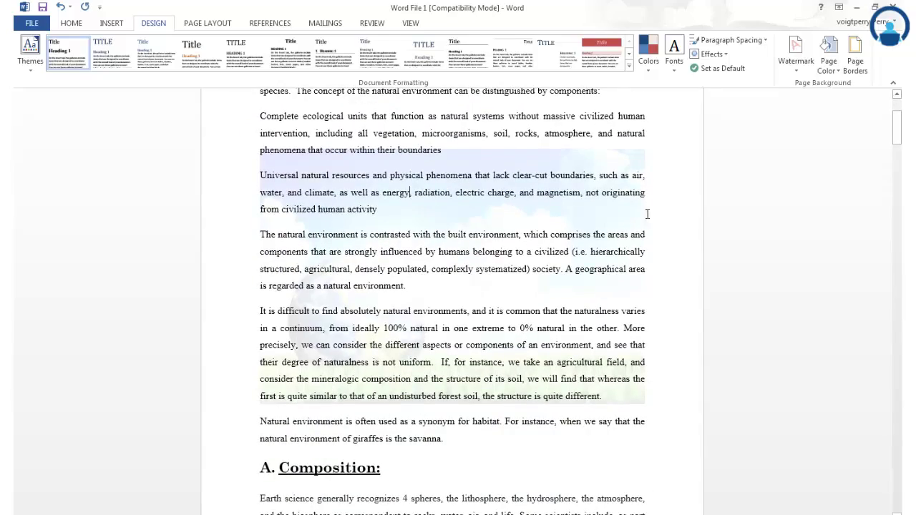
scroll(363, 339, "down", 15)
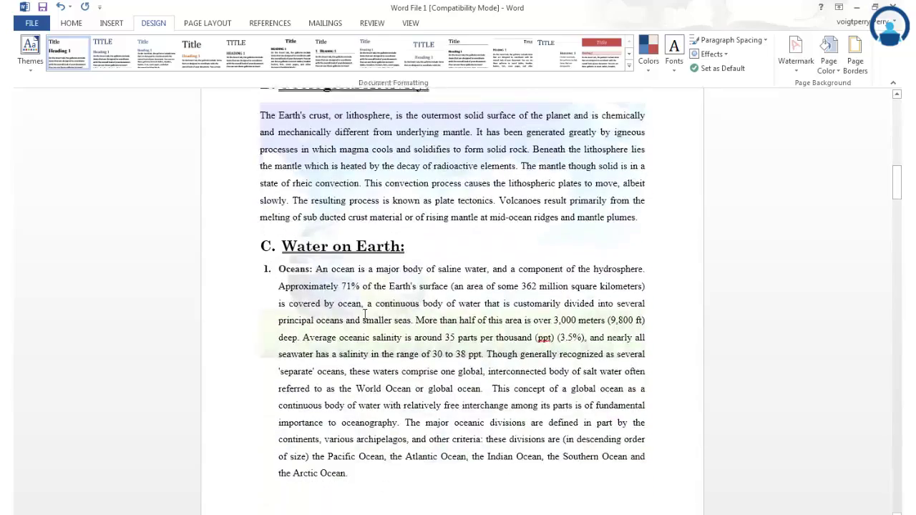
scroll(549, 352, "down", 12)
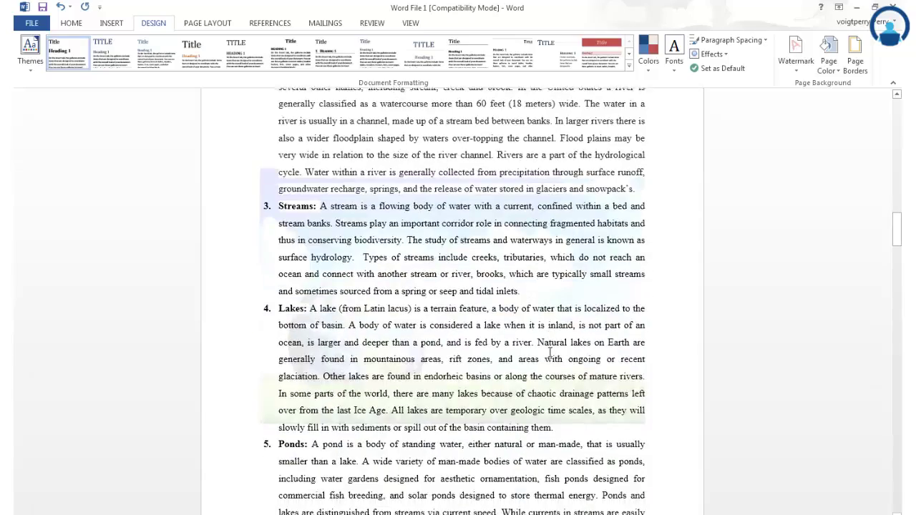
scroll(549, 352, "up", 2)
scroll(550, 353, "up", 20)
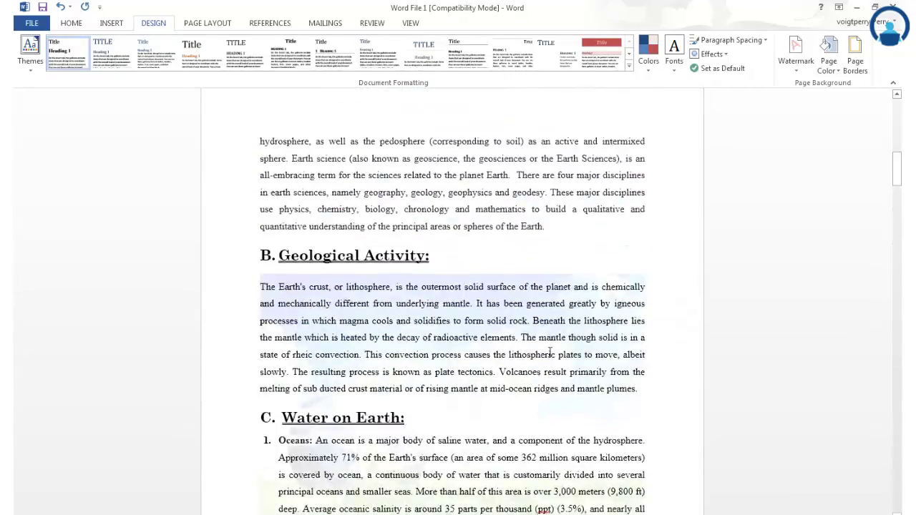
scroll(550, 352, "up", 10)
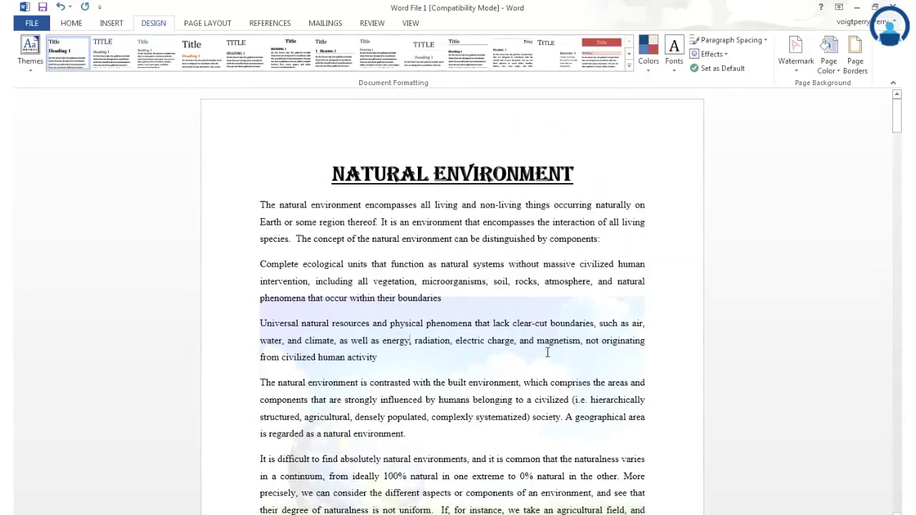
Reopen the Custom Watermark settings and start choosing a different picture.
left_click(797, 56)
left_click(713, 459)
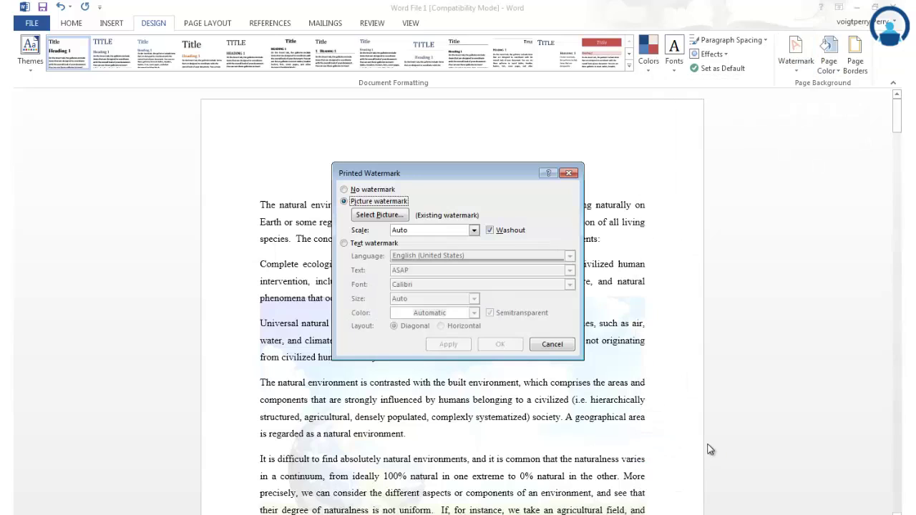
left_click(369, 219)
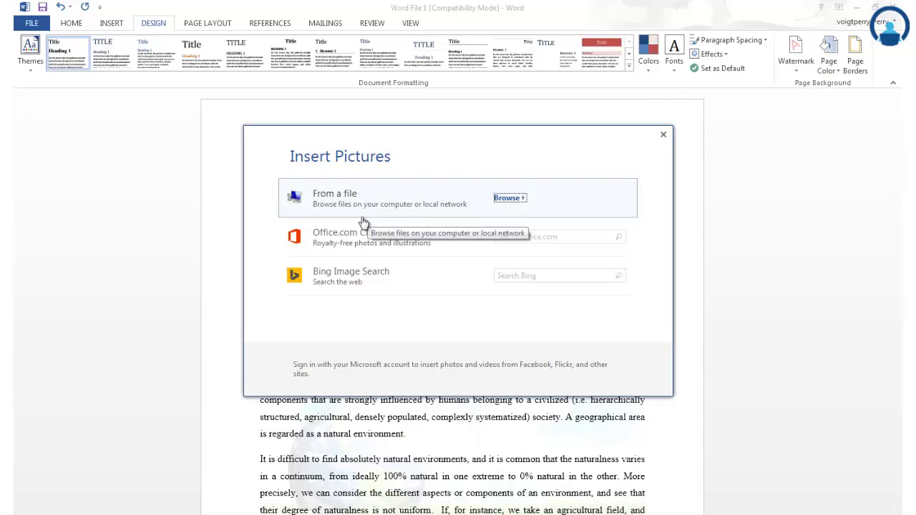
Search Office.com Clip Art for 'nature', then cancel without inserting any picture.
left_click(515, 236)
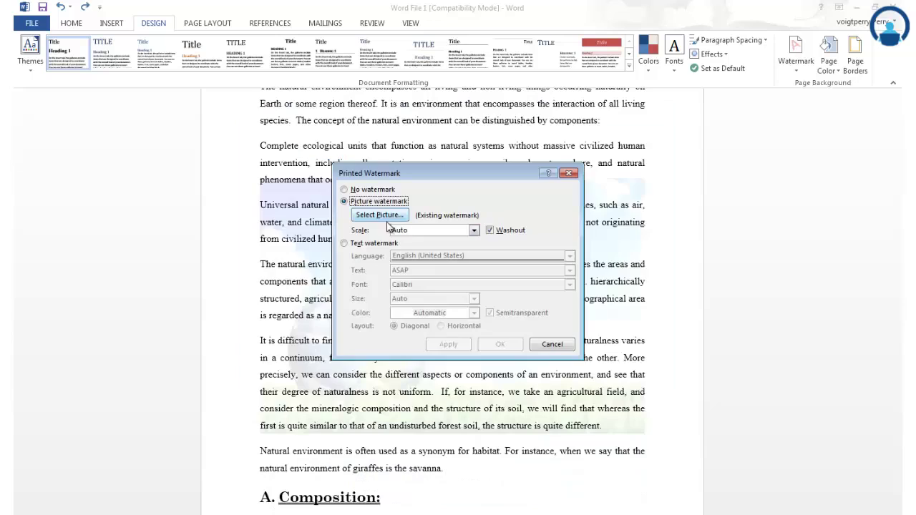
left_click(372, 214)
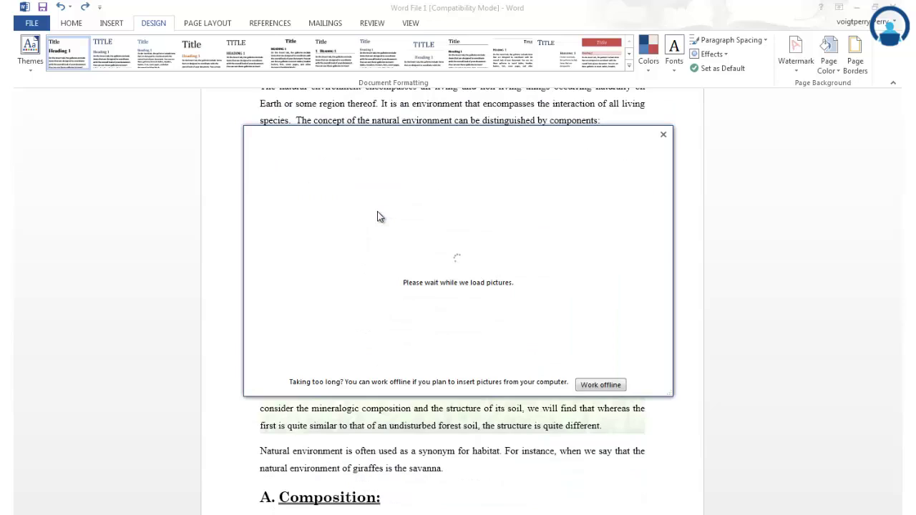
left_click(539, 236)
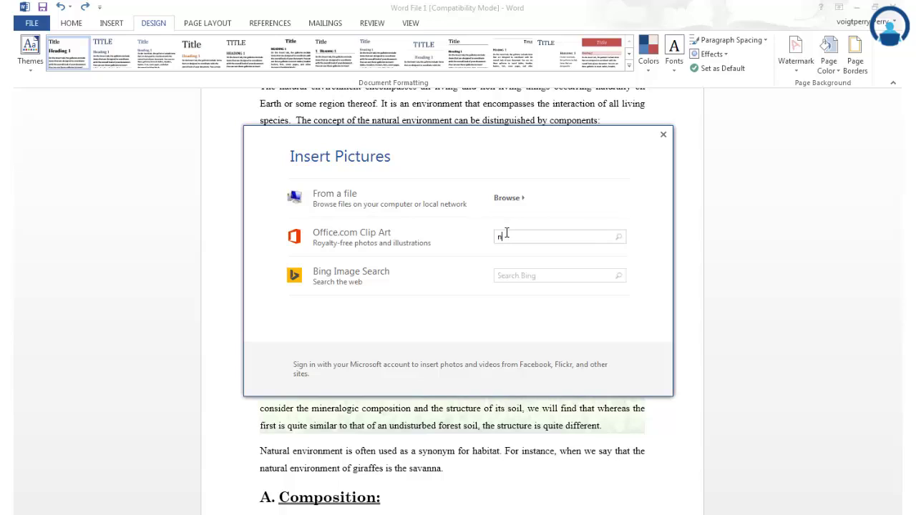
type("e")
left_click(662, 139)
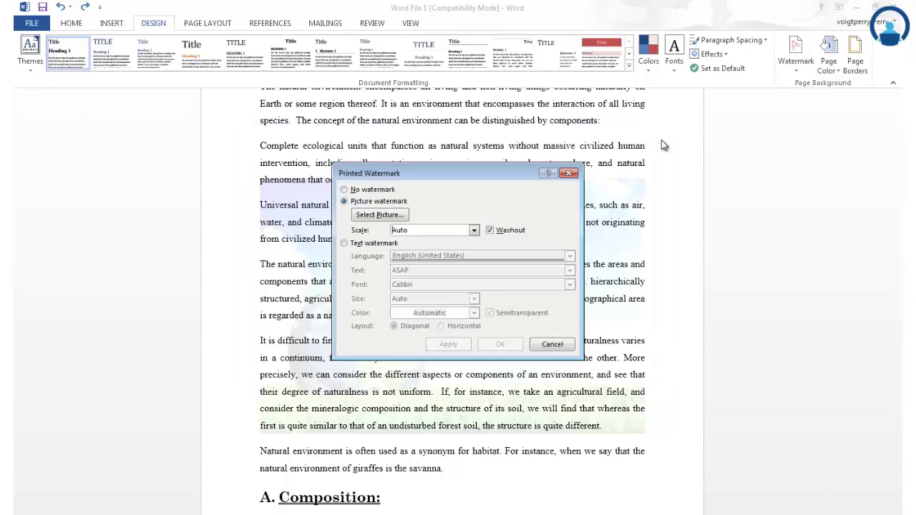
left_click(568, 173)
Scroll back to the top and show the Design tab's Page Color palette.
scroll(517, 367, "up", 3)
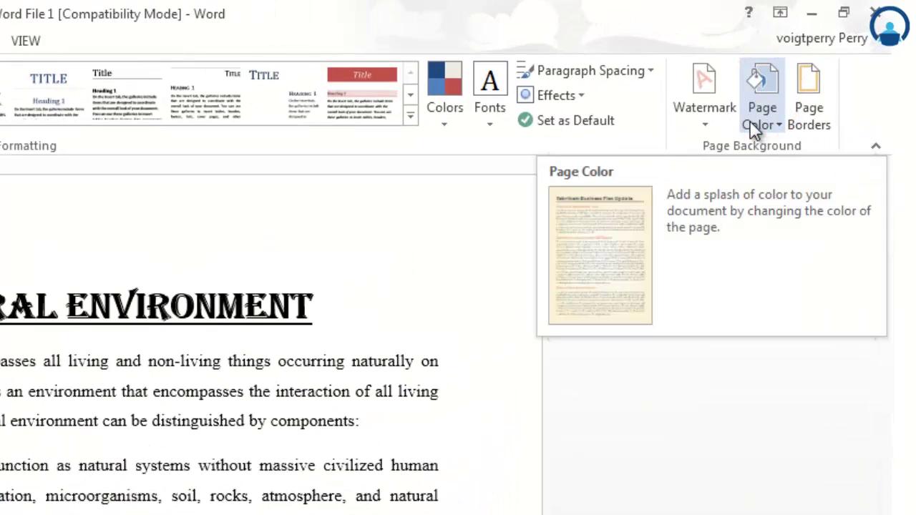
left_click(755, 132)
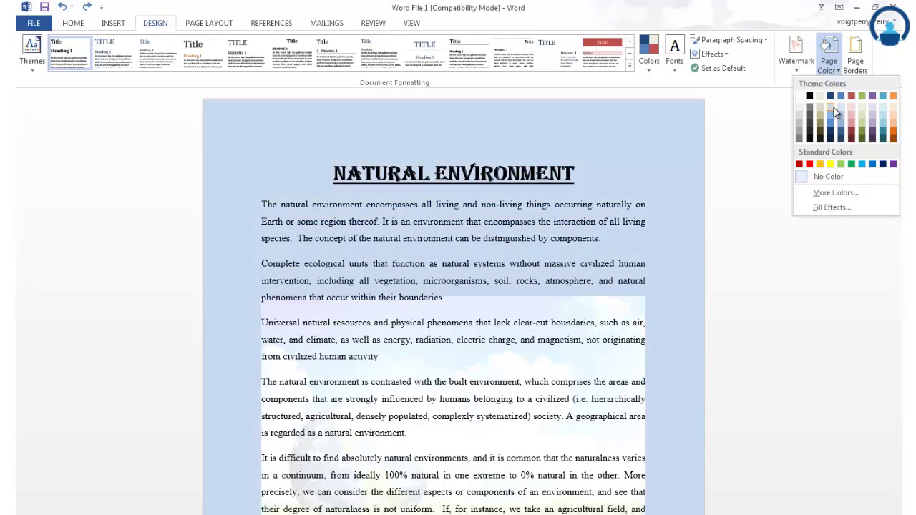
Try More Colors and white as the page colour, then reset it to No Color.
left_click(834, 193)
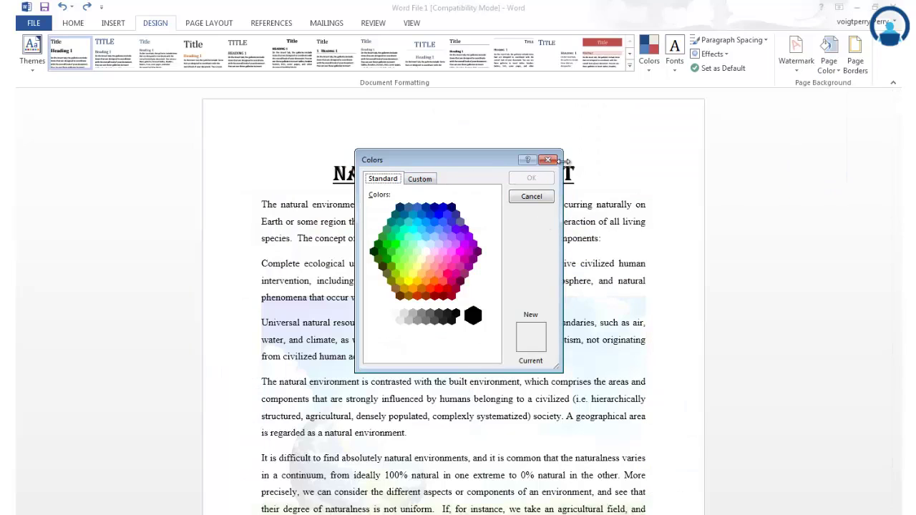
left_click(548, 160)
left_click(829, 68)
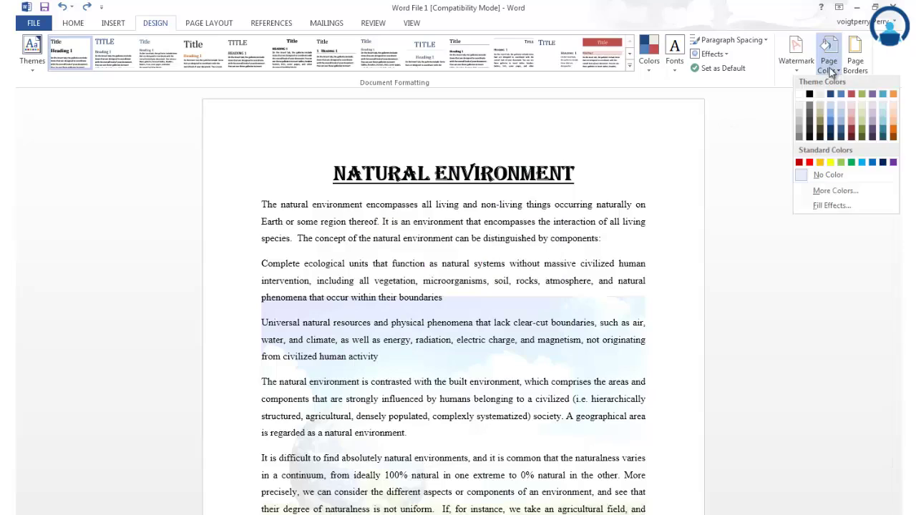
left_click(841, 193)
left_click(426, 251)
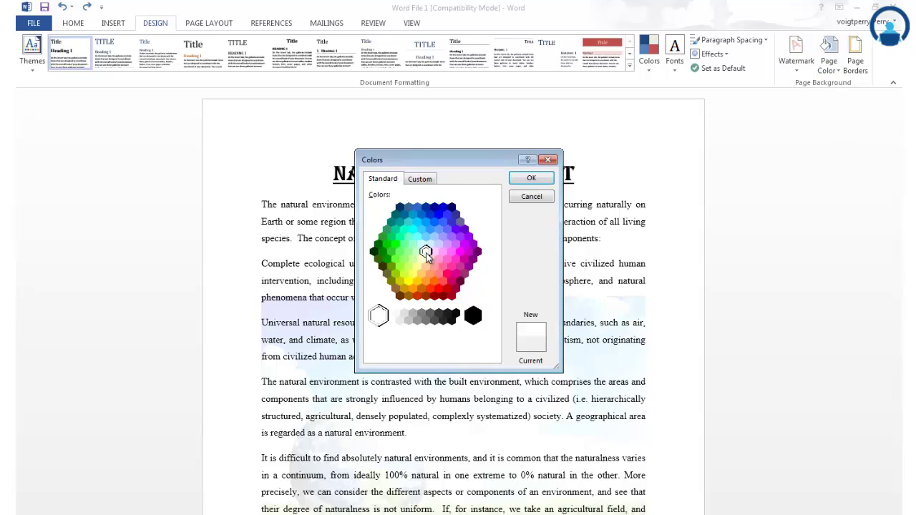
left_click(530, 179)
left_click(829, 61)
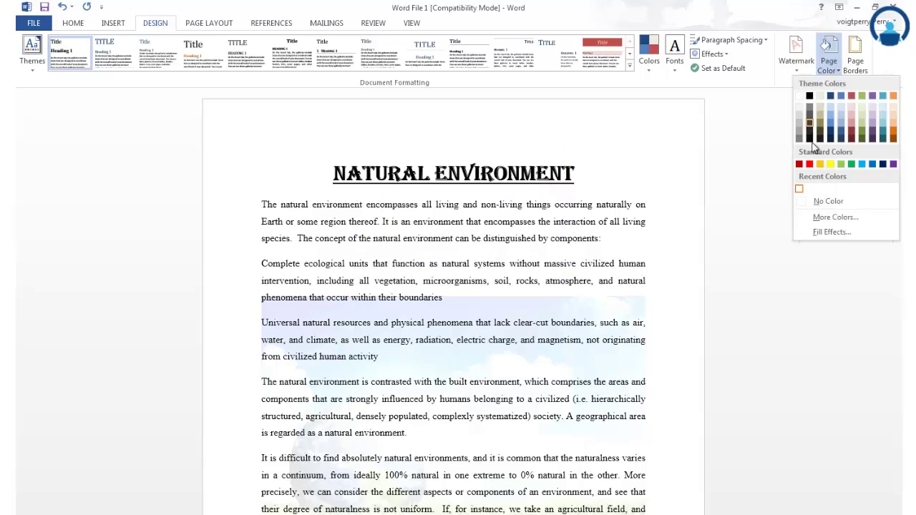
left_click(829, 203)
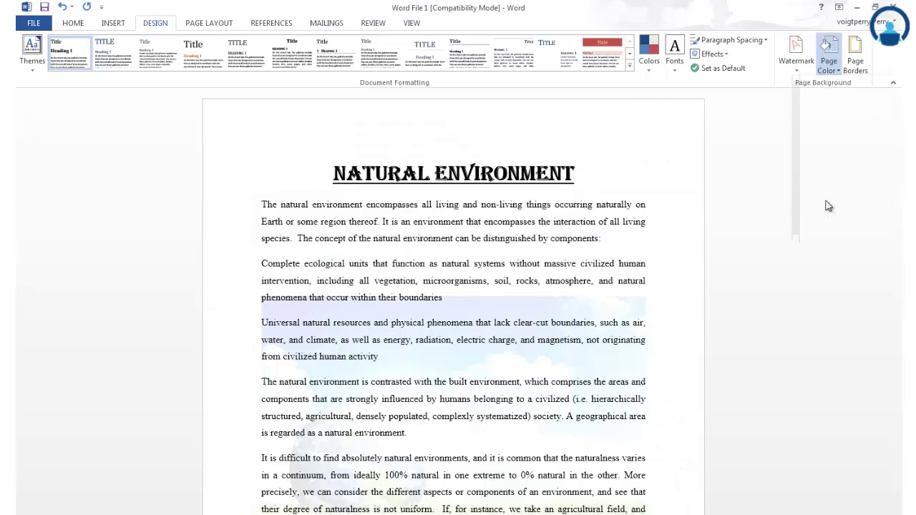
Pick a light pink swatch as the page colour and scroll to check it.
left_click(796, 72)
left_click(829, 61)
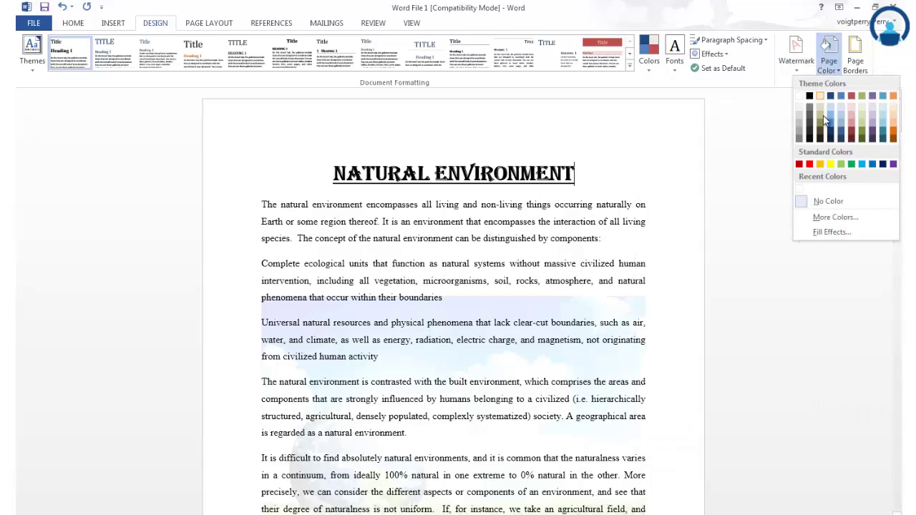
left_click(825, 128)
scroll(580, 259, "down", 3)
scroll(580, 260, "up", 3)
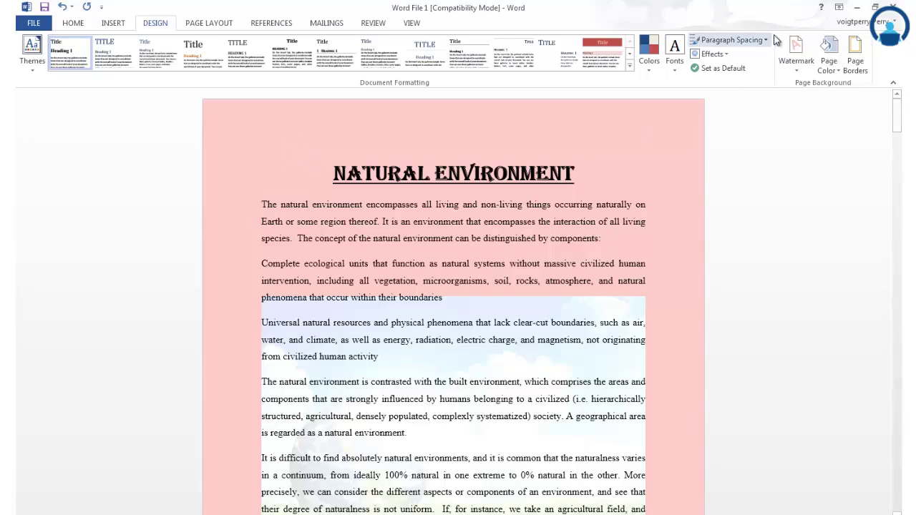
Apply a 3 pt thick double-line Box page border via Page Borders.
left_click(852, 66)
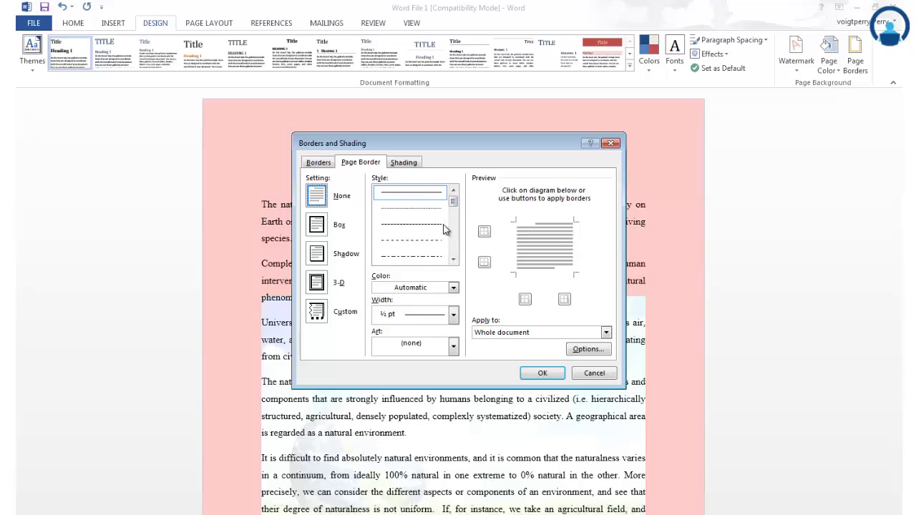
left_click_drag(452, 201, 454, 222)
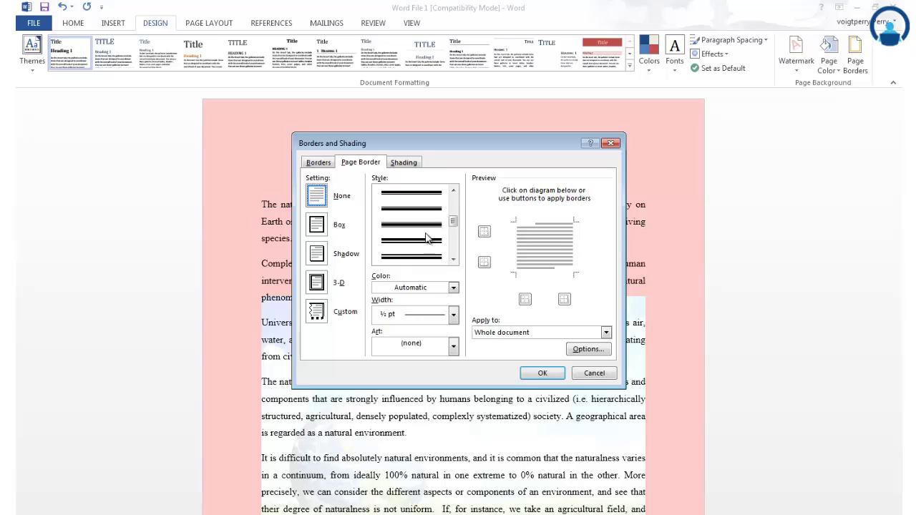
left_click(426, 227)
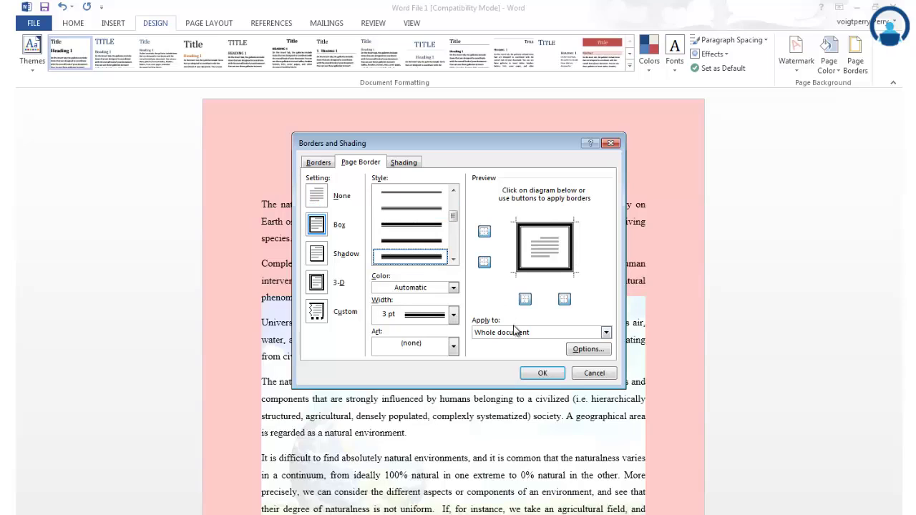
left_click(539, 374)
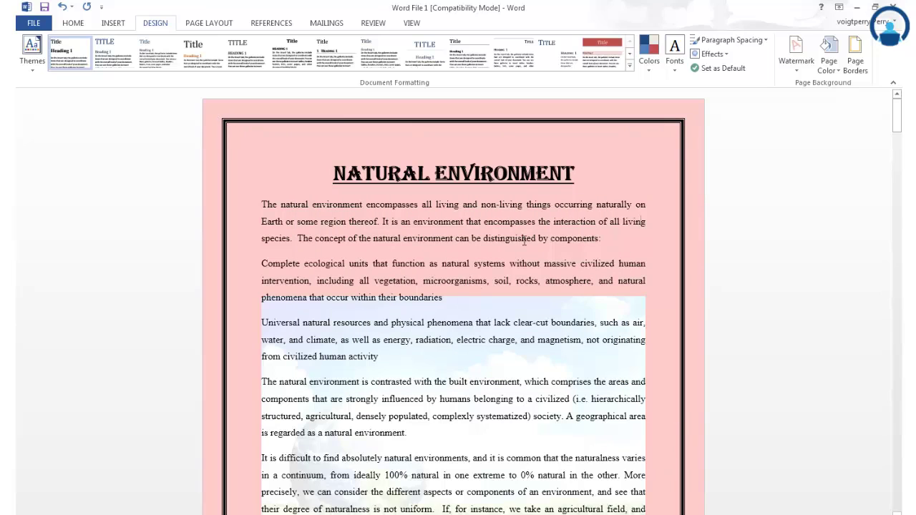
scroll(525, 241, "down", 4)
scroll(296, 211, "up", 4)
scroll(542, 181, "down", 4)
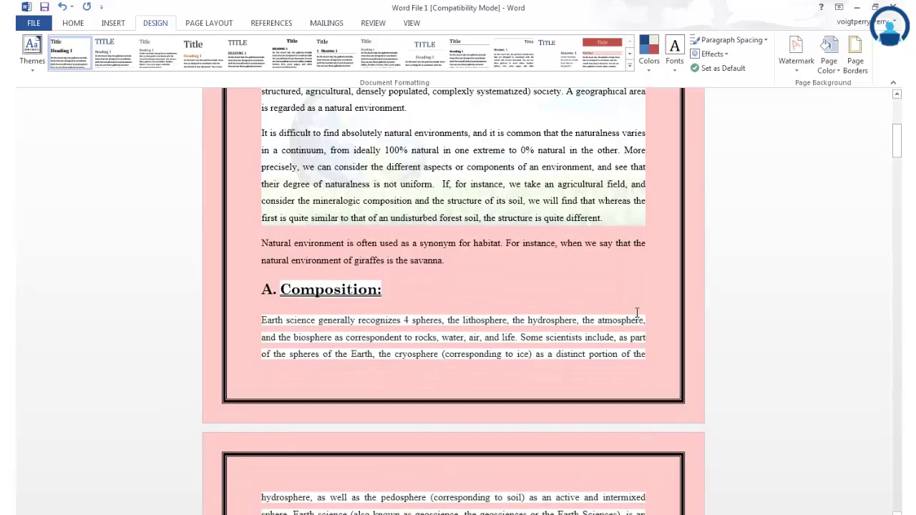
scroll(637, 312, "up", 3)
scroll(637, 311, "up", 3)
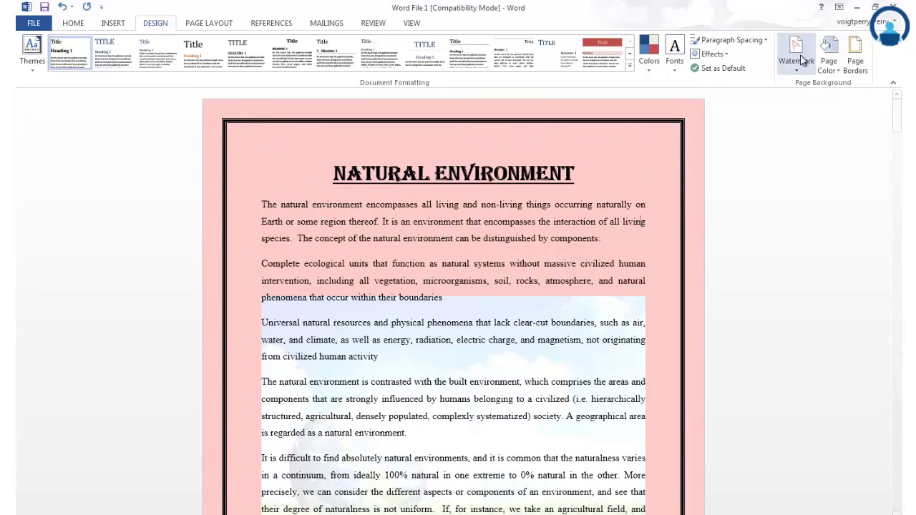
Change the double-line page border colour from black to olive green.
left_click(854, 66)
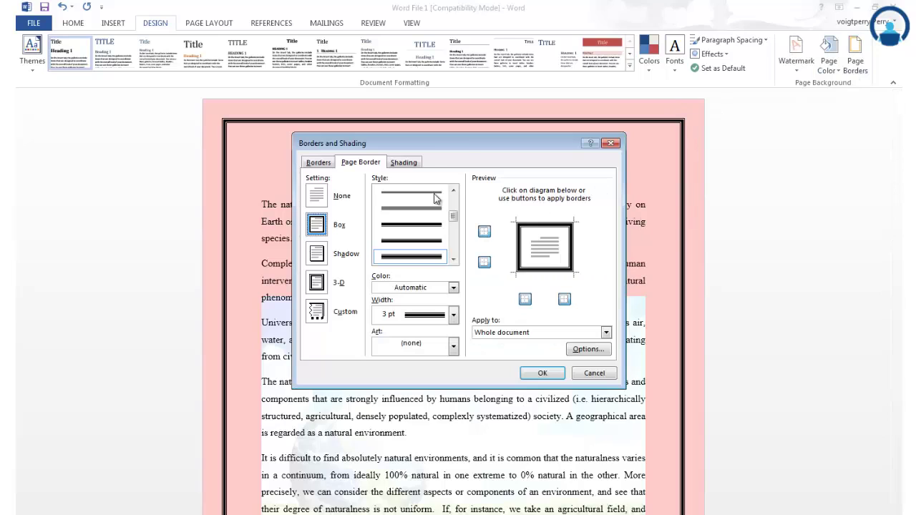
left_click_drag(465, 149, 508, 149)
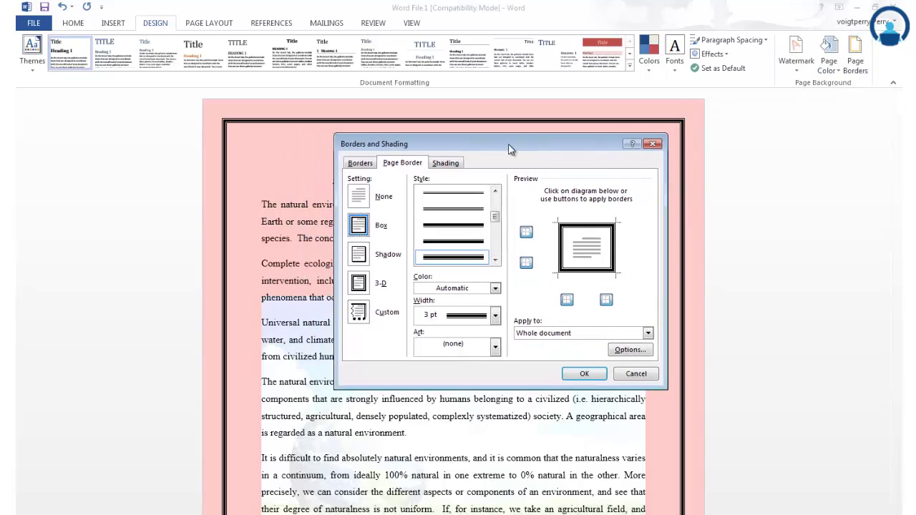
left_click(497, 289)
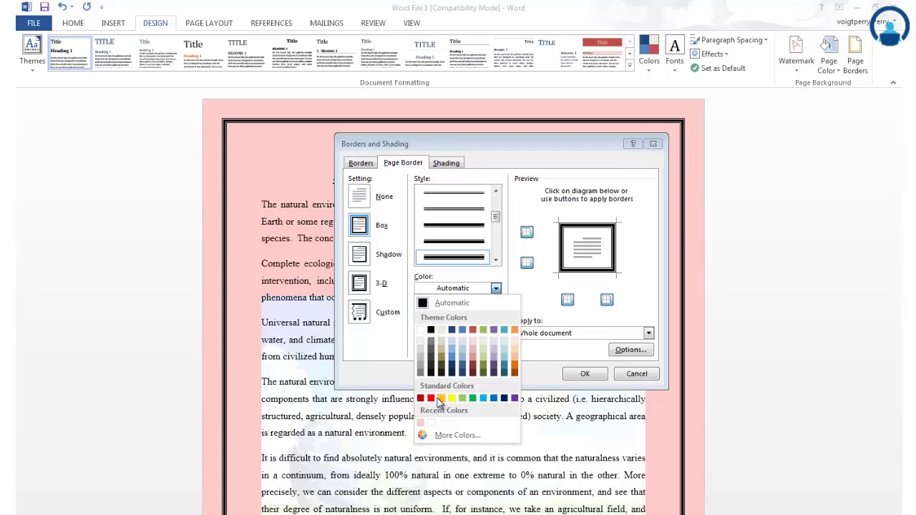
left_click(483, 368)
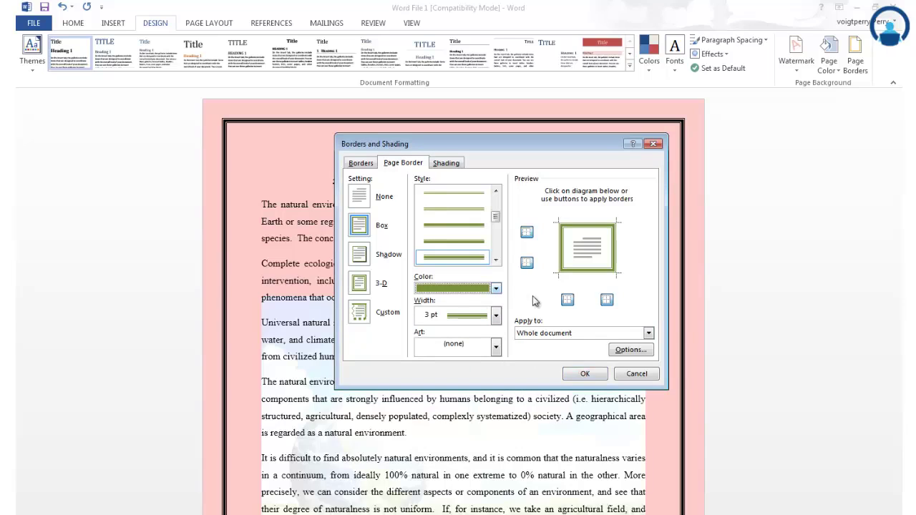
left_click(579, 374)
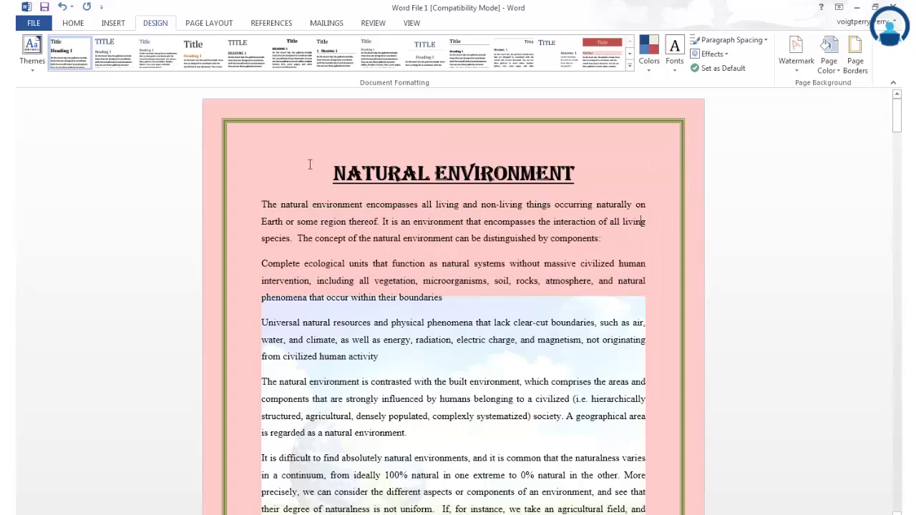